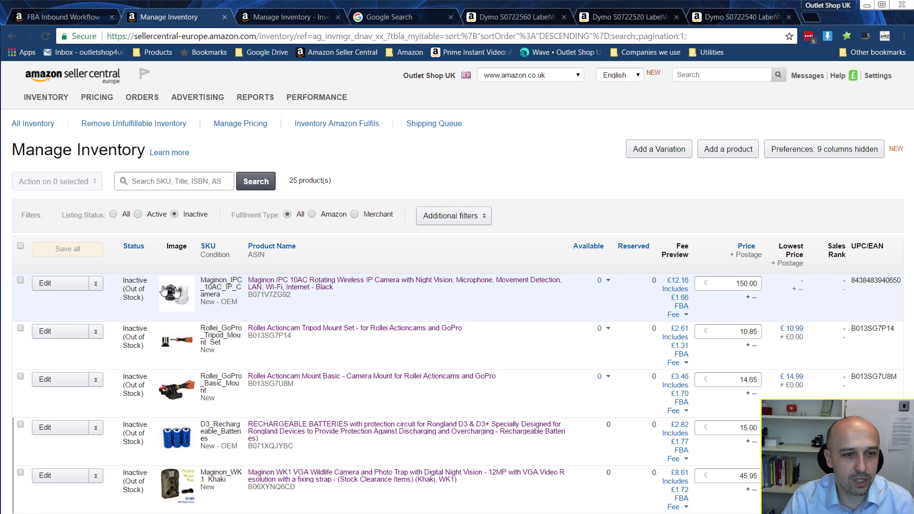
- In the Send/Replenish plan, set one label to print for each WK1 product, using 40-up labels 52.5 mm x 29.7 mm on A4
click(96, 285)
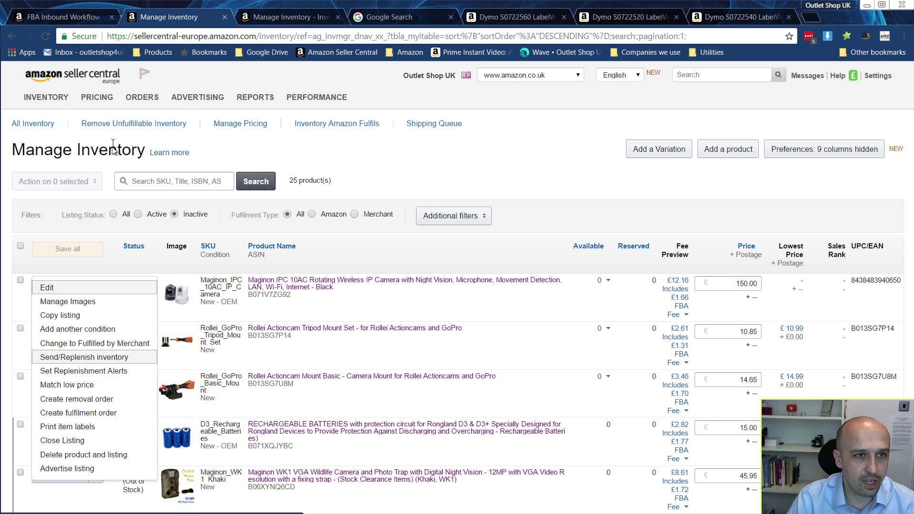
click(76, 18)
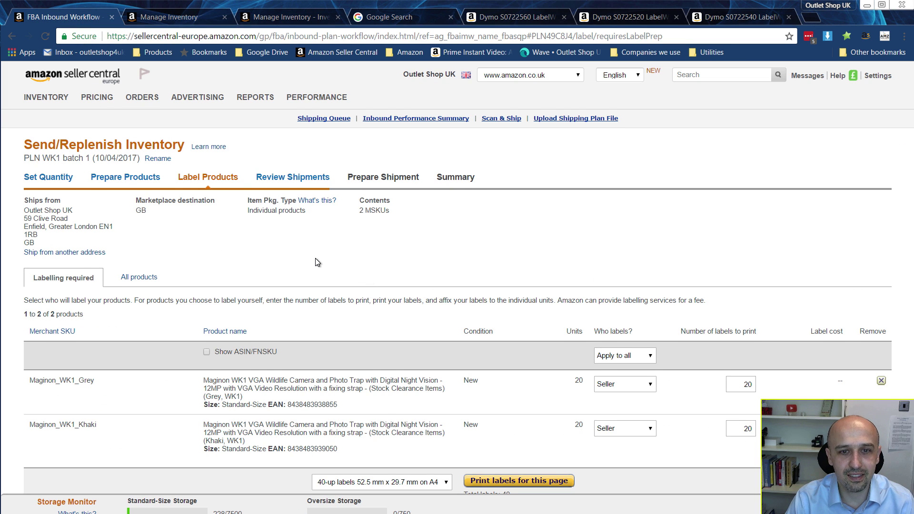
scroll(317, 261, down, 3)
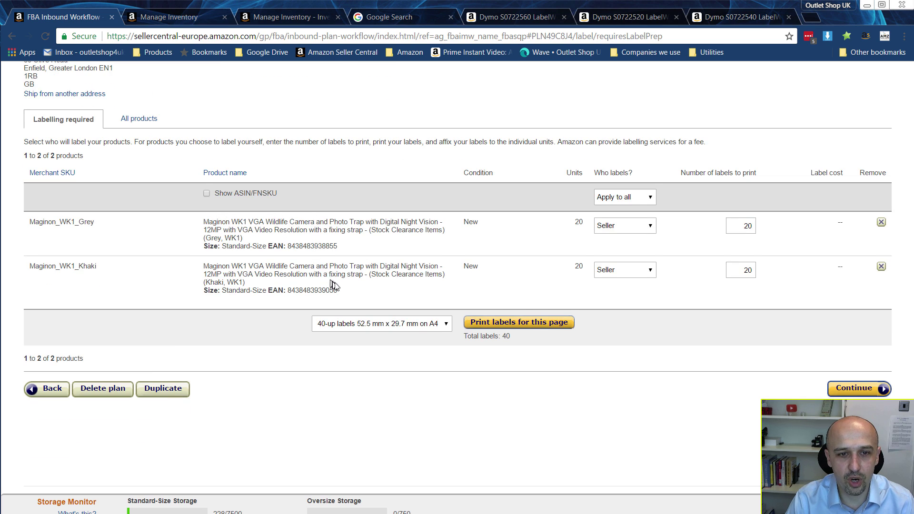
double_click(741, 224)
text(1)
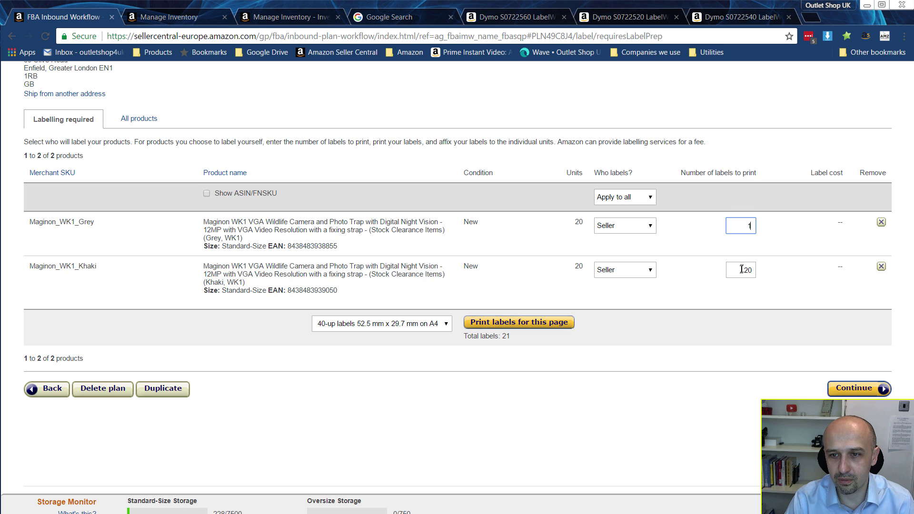
double_click(741, 270)
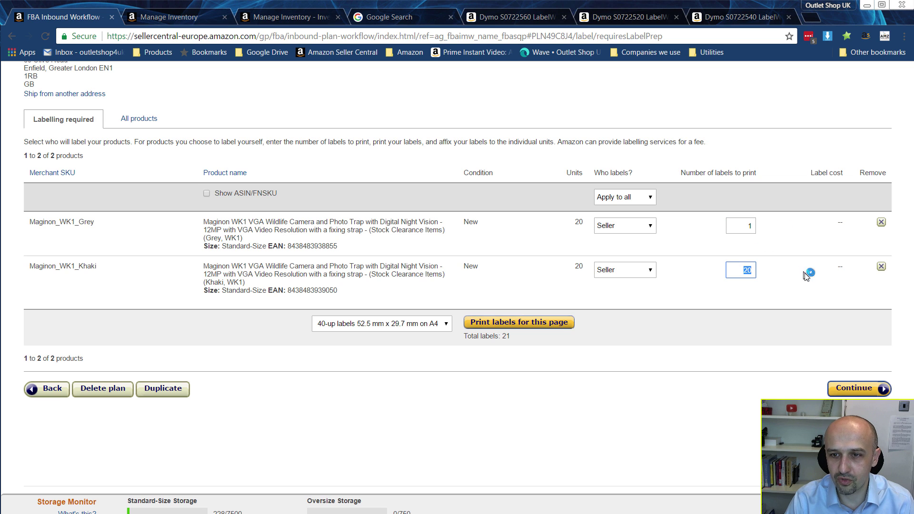
click(721, 296)
click(428, 327)
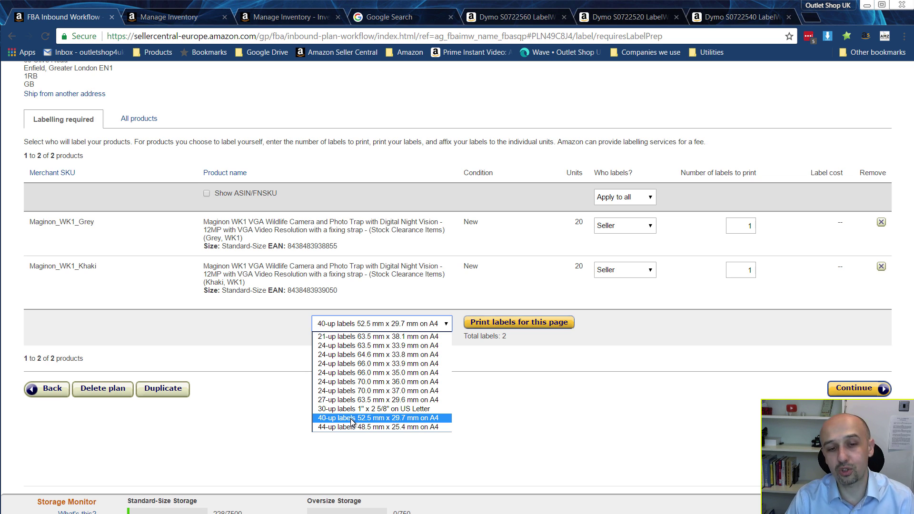
click(388, 418)
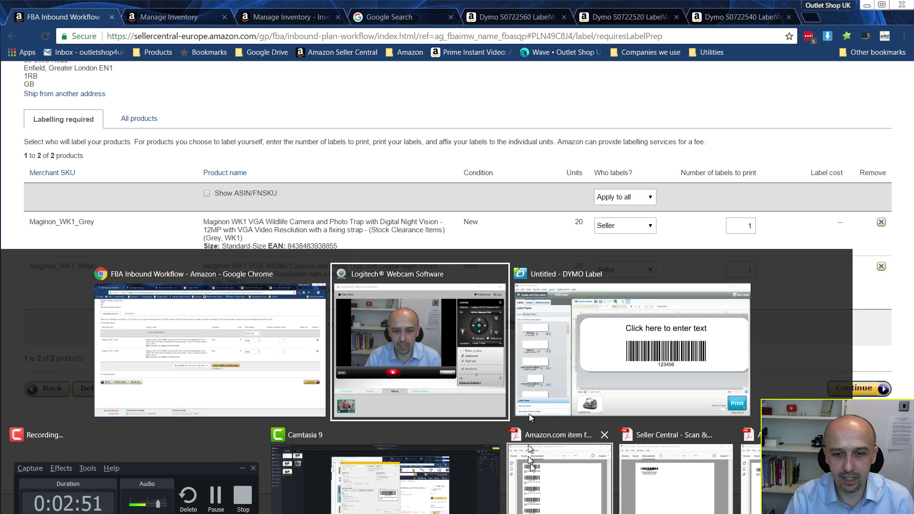
- Switch to the Amazon.com item fulfillment labels PDF in Adobe Acrobat and enlarge the page view to 200%
click(556, 499)
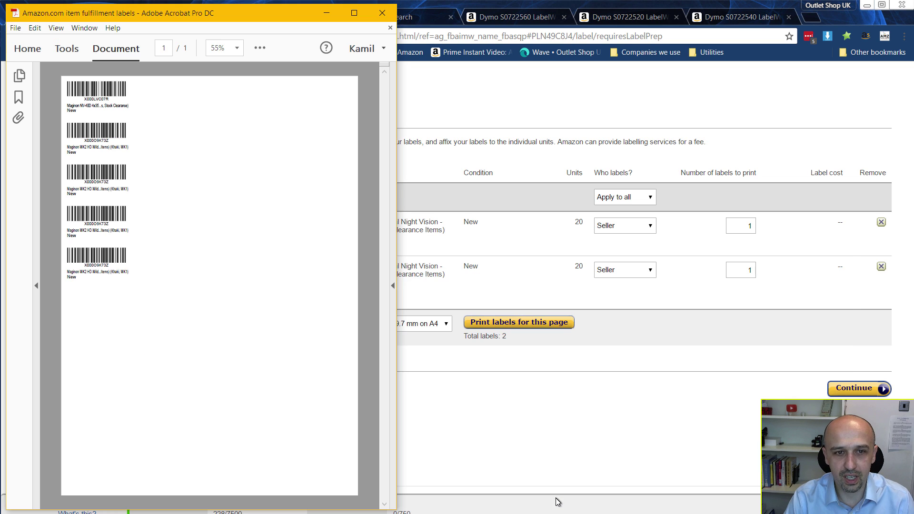
key(alt)
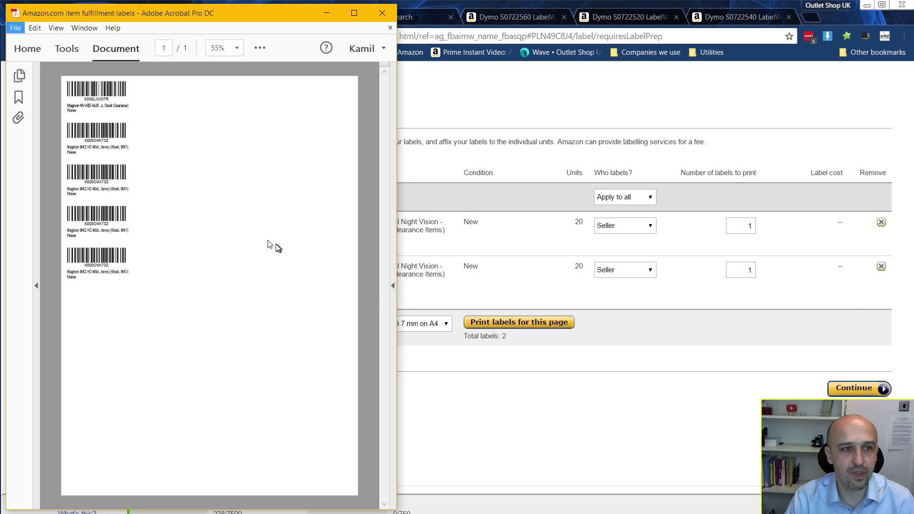
click(237, 50)
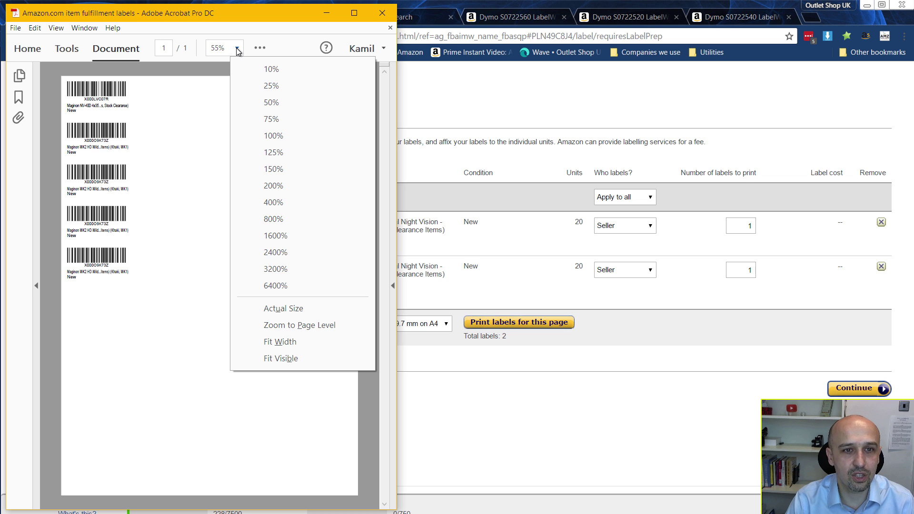
click(292, 186)
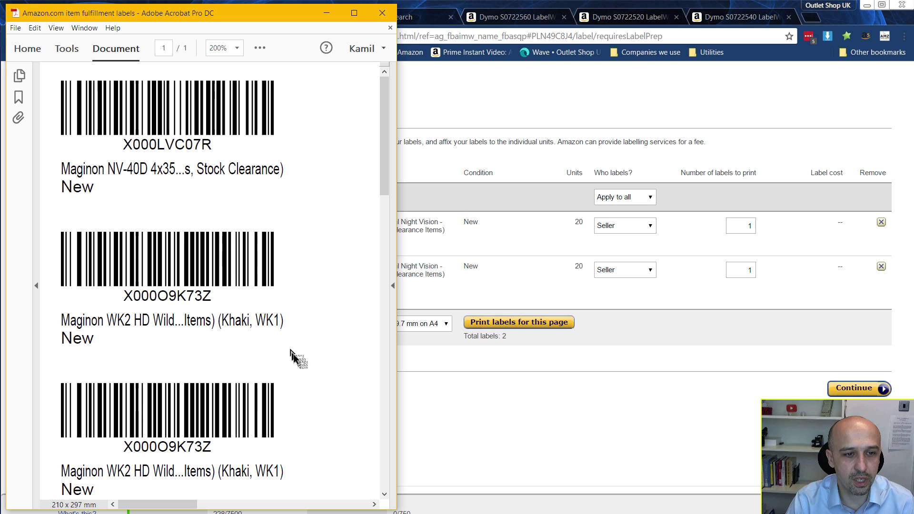
drag(310, 366, 52, 208)
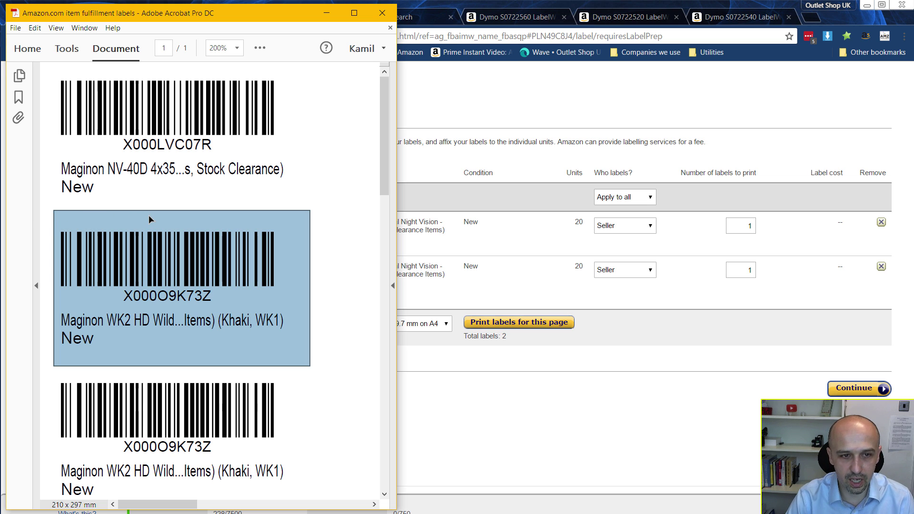
key(ctrl+p)
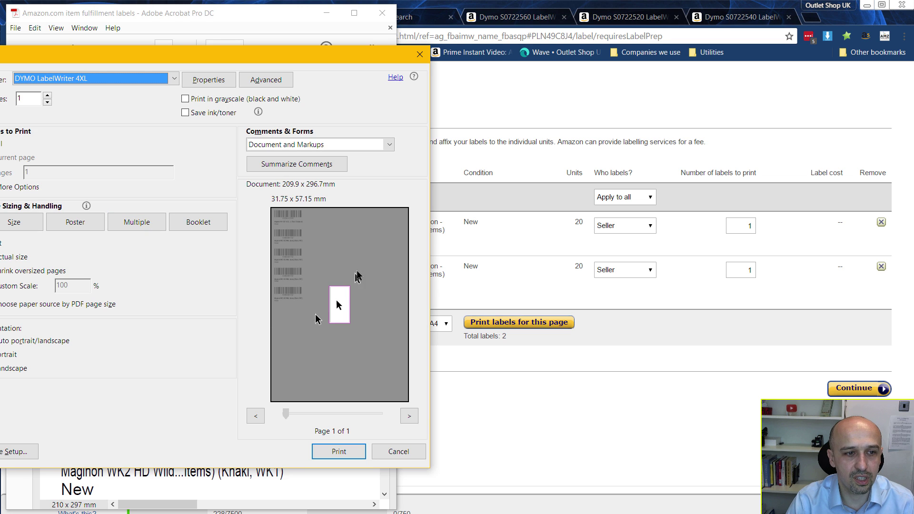
drag(274, 52, 358, 41)
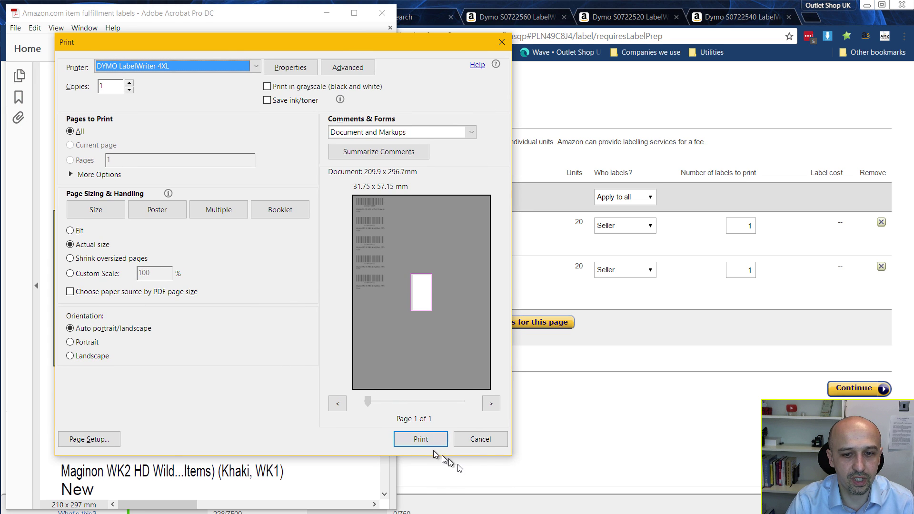
click(488, 439)
click(327, 320)
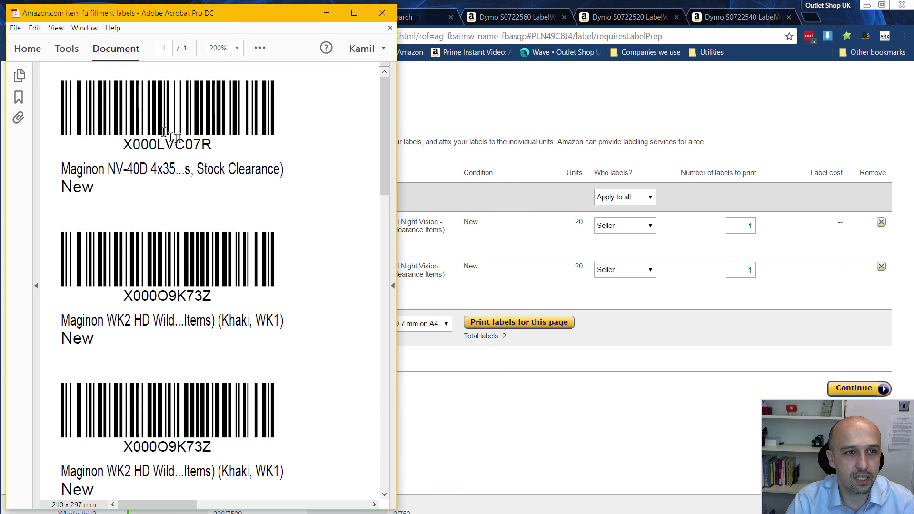
- Take a snapshot around the second barcode label, including its product title and condition, and open the print settings for the selected graphic
click(34, 28)
click(117, 241)
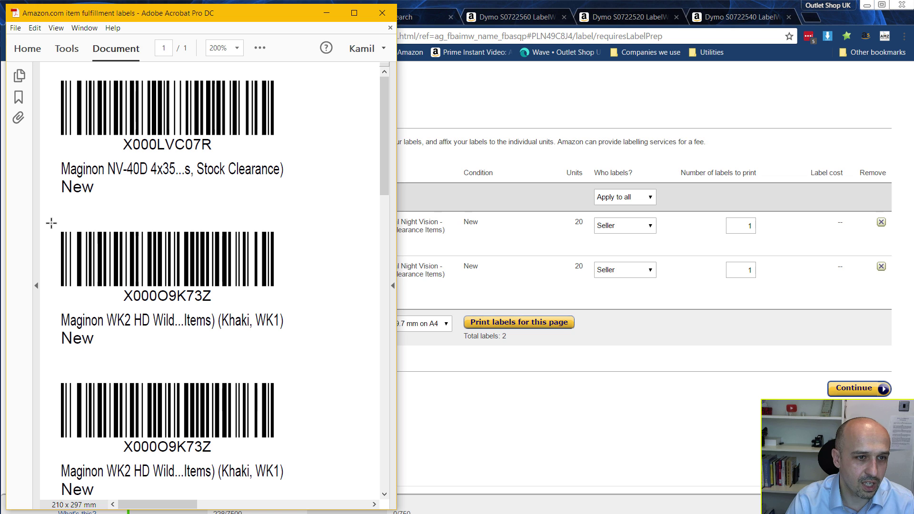
drag(51, 223, 291, 357)
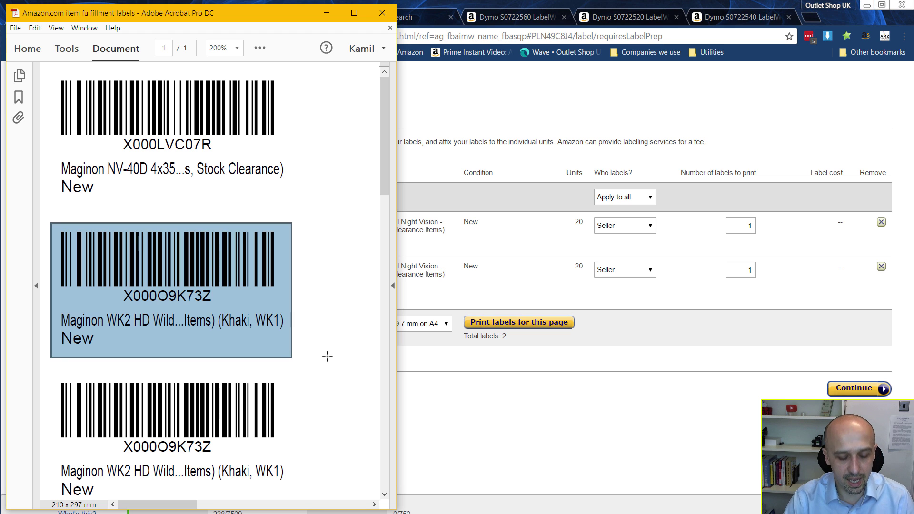
key(ctrl+p)
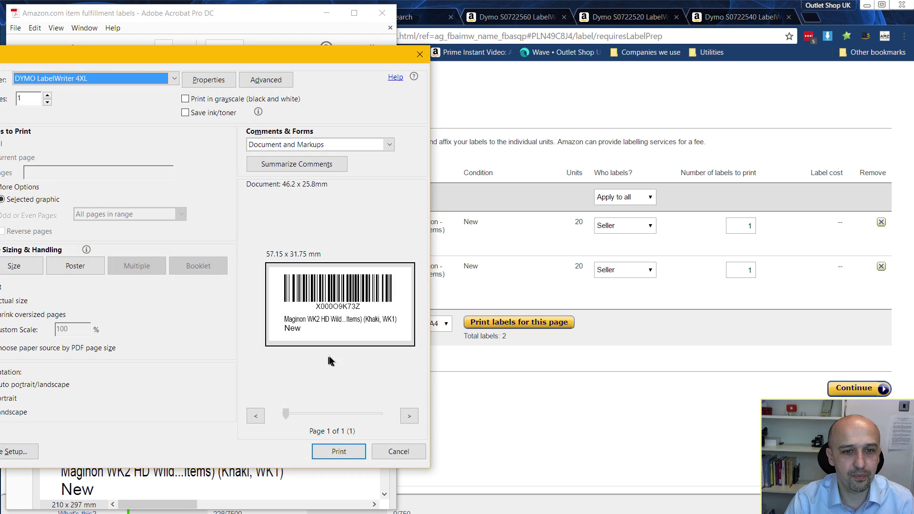
drag(252, 56, 354, 57)
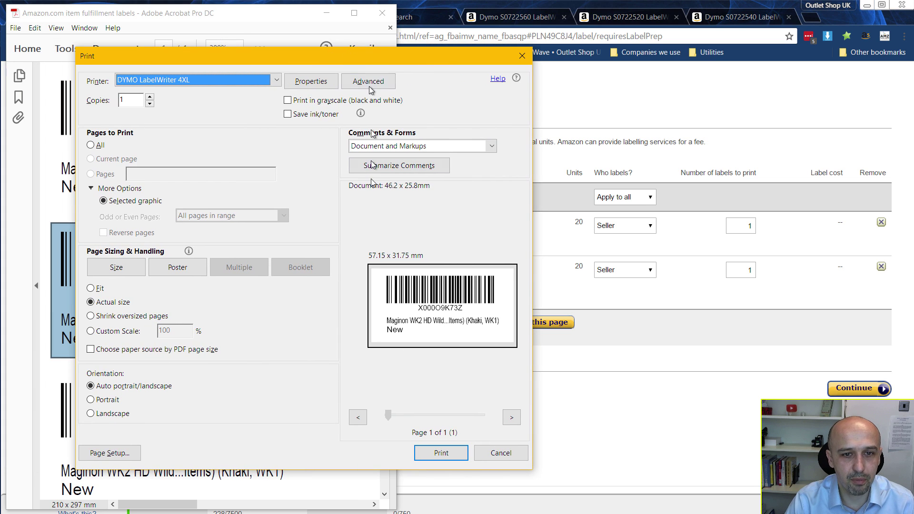
click(370, 254)
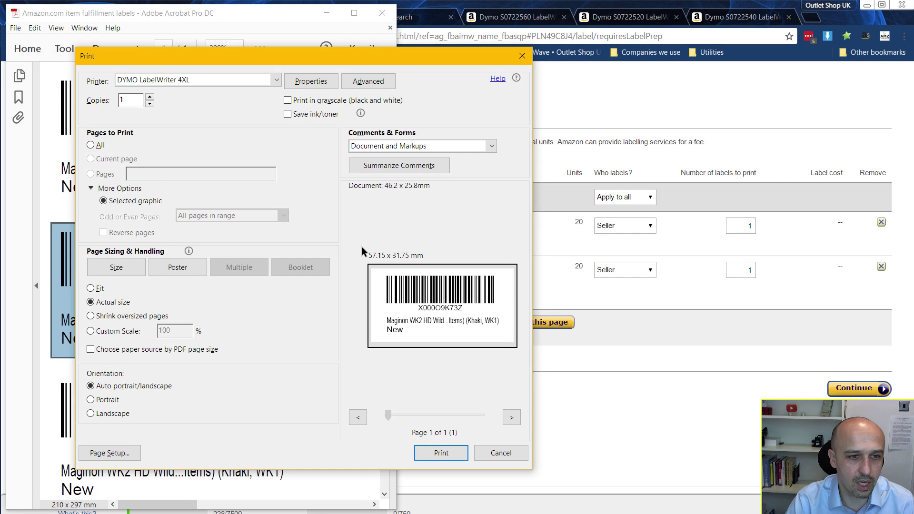
- Preview the label with Fit scaling and with portrait and landscape orientation, returning to Actual size and Auto portrait/landscape
click(100, 290)
click(111, 303)
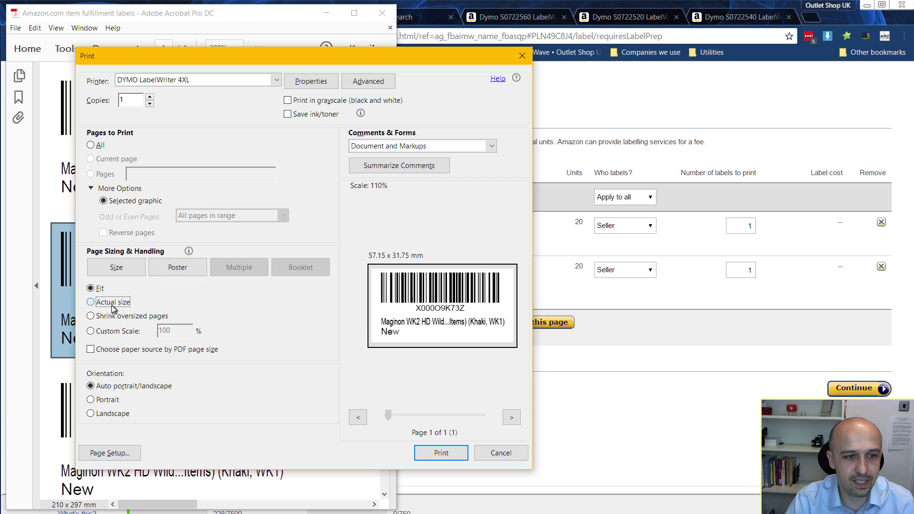
click(113, 399)
click(112, 414)
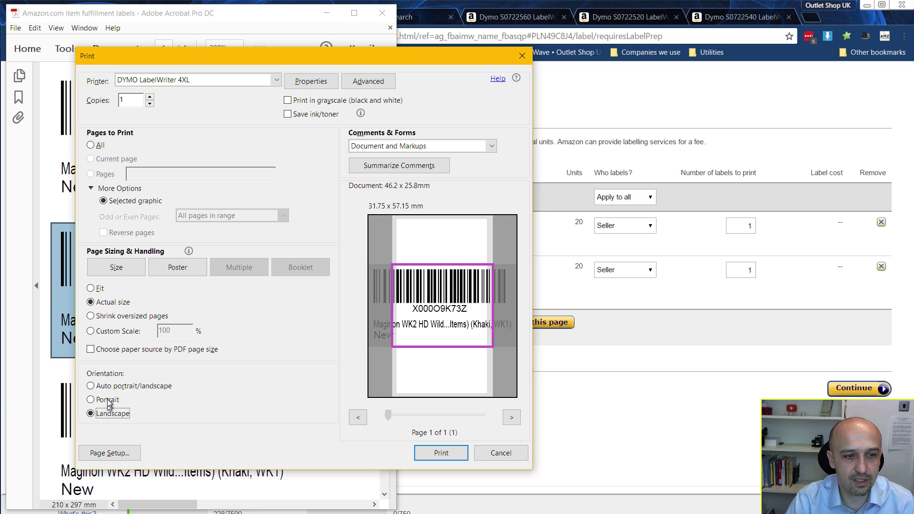
click(110, 386)
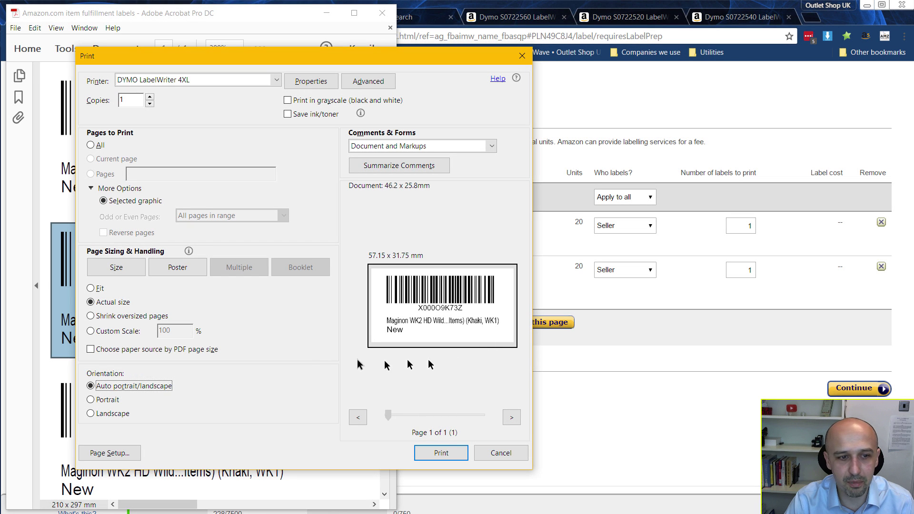
- Look through the available label paper sizes in the page setup and keep 11354 Multi-Purpose
click(121, 454)
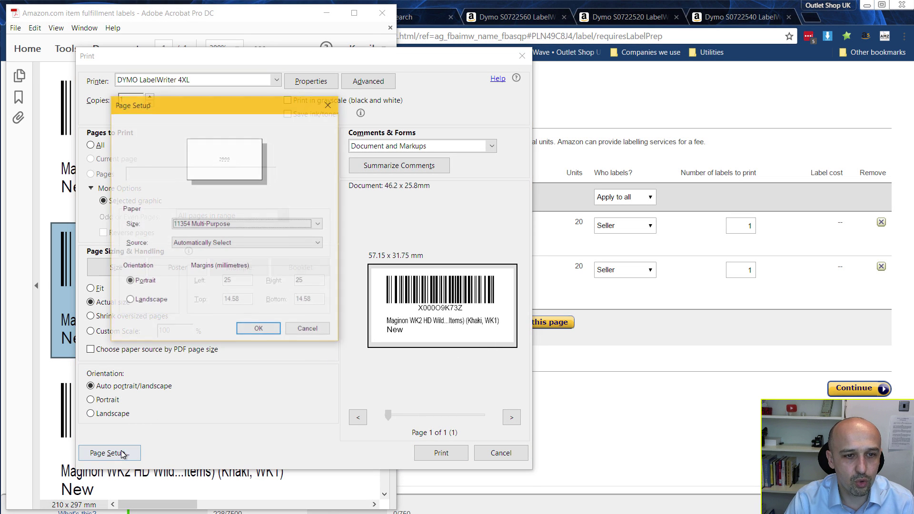
click(261, 227)
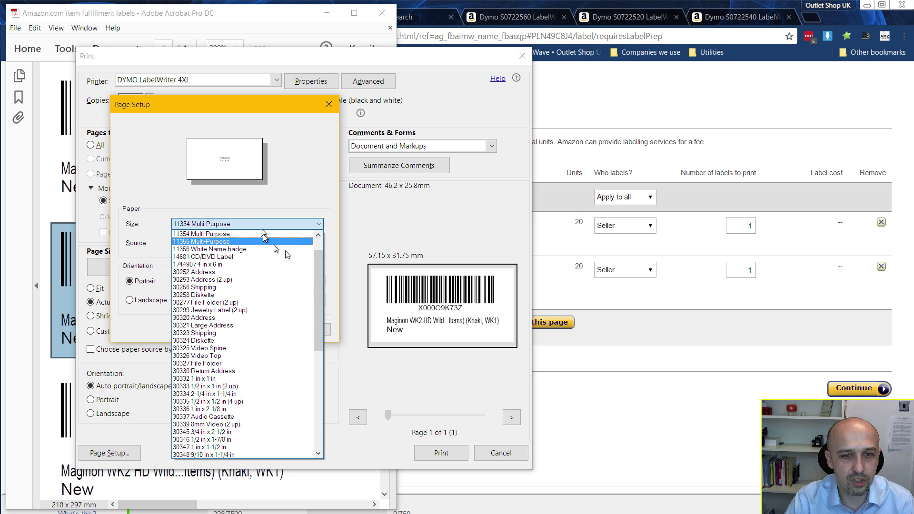
scroll(266, 240, up, 1)
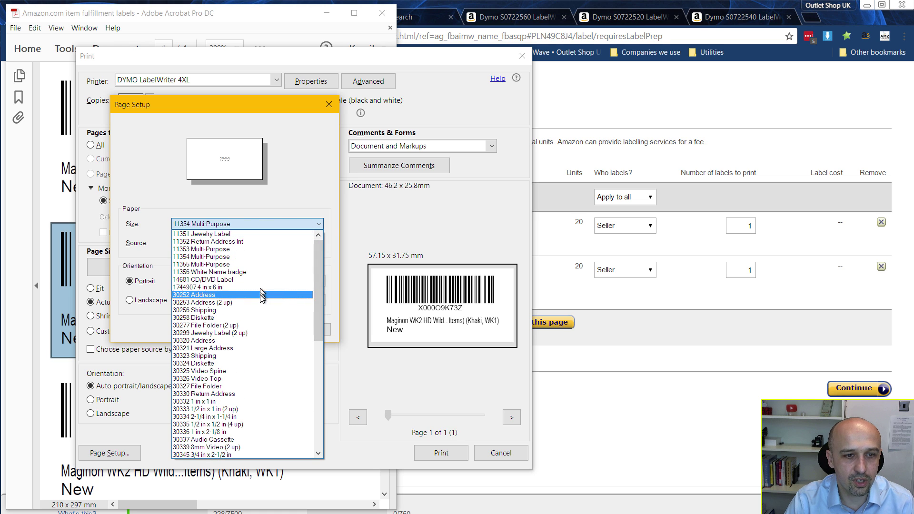
drag(317, 296, 319, 376)
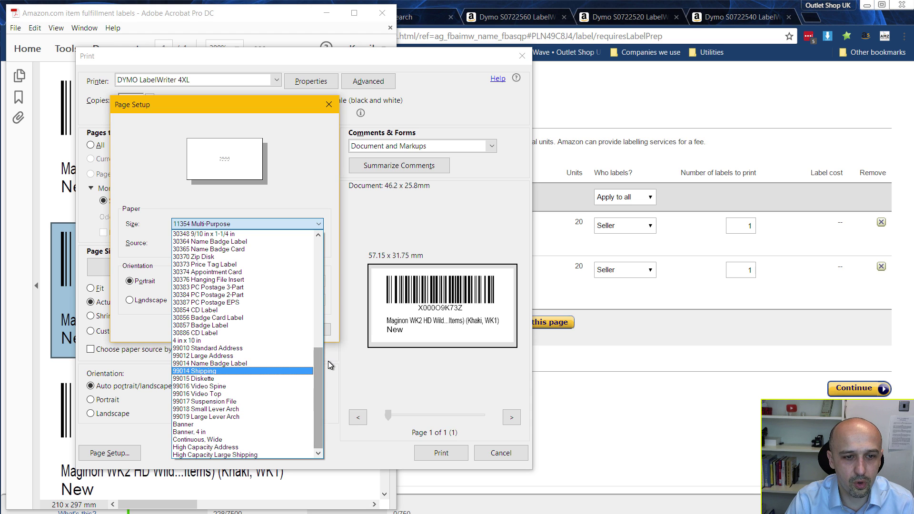
drag(319, 358, 319, 250)
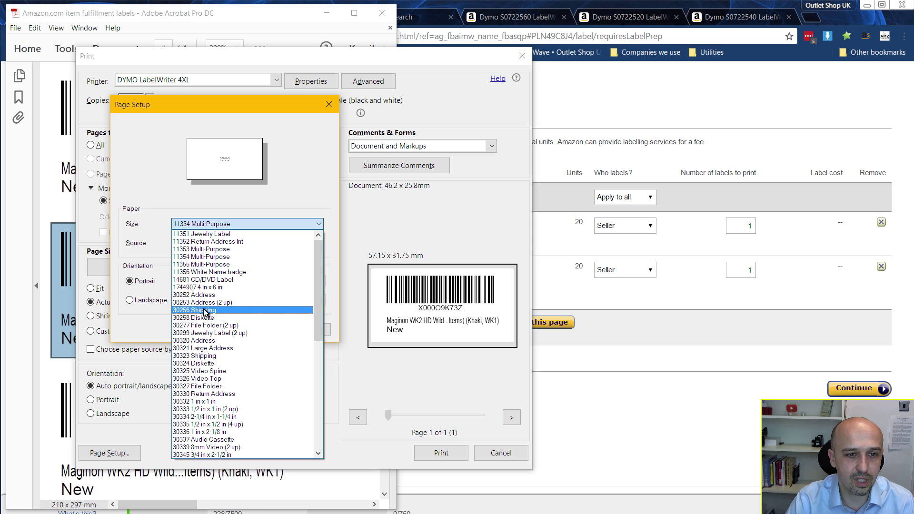
scroll(281, 289, down, 6)
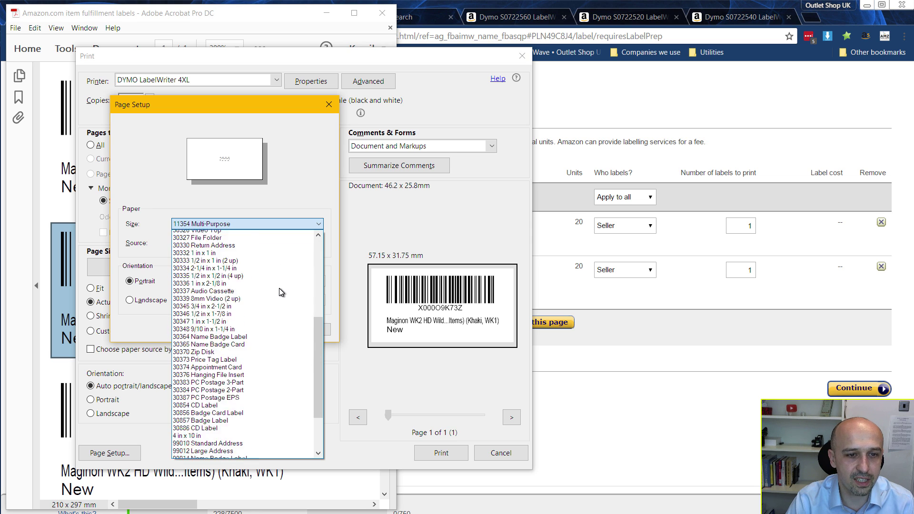
scroll(282, 292, down, 4)
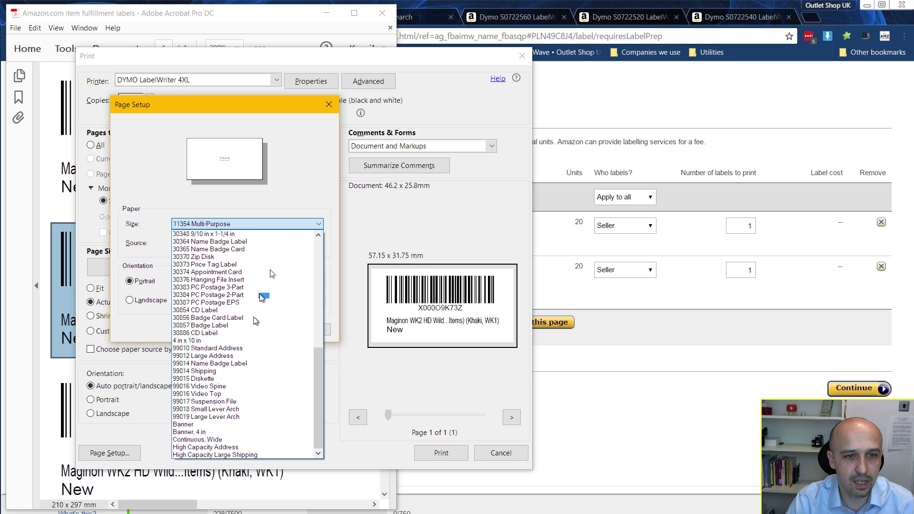
click(290, 199)
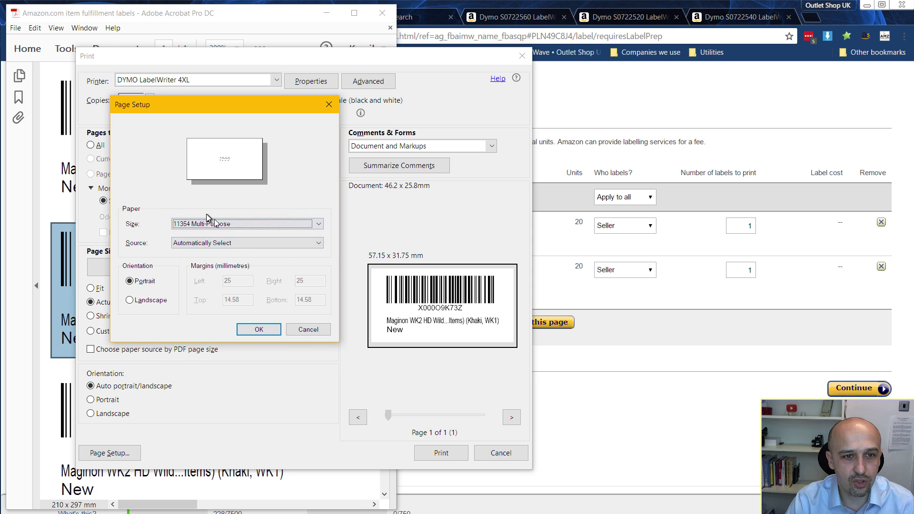
click(260, 329)
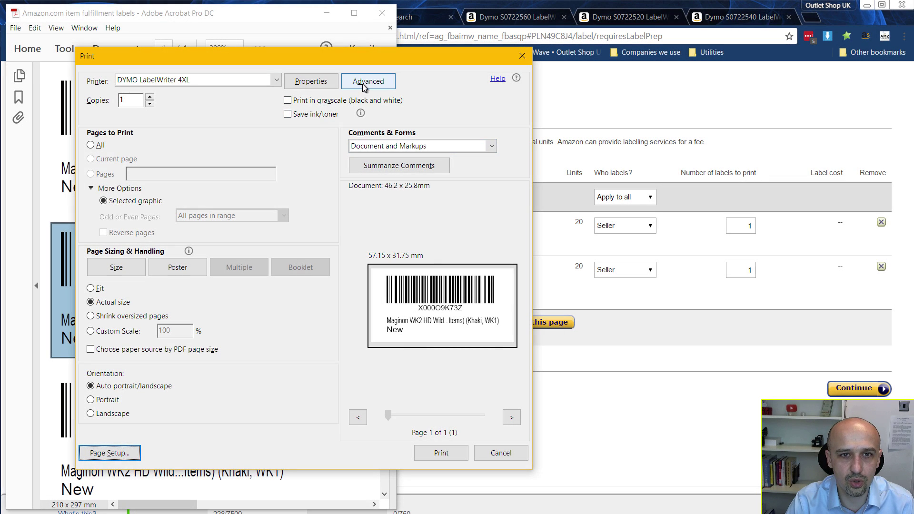
- Open the DYMO LabelWriter 4XL's advanced printer options and check the print quality choices, keeping Barcodes and Graphics
click(327, 81)
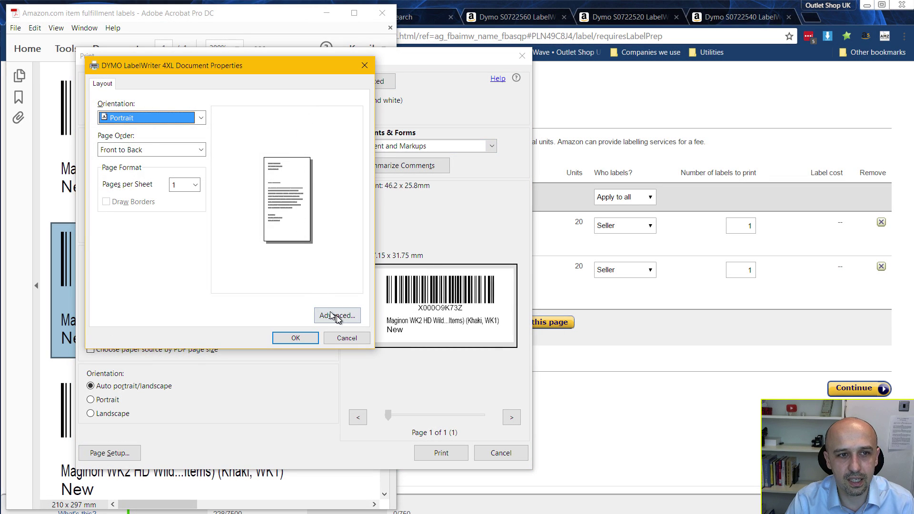
click(333, 310)
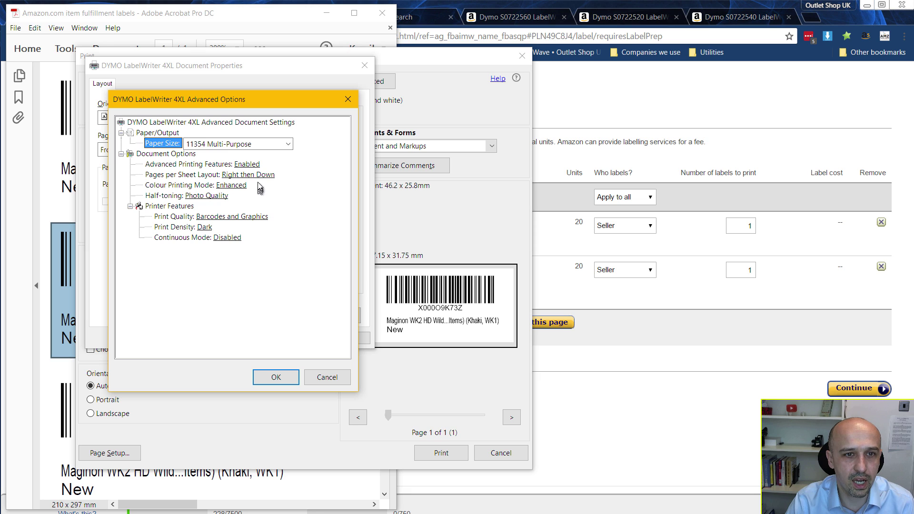
click(251, 221)
click(248, 219)
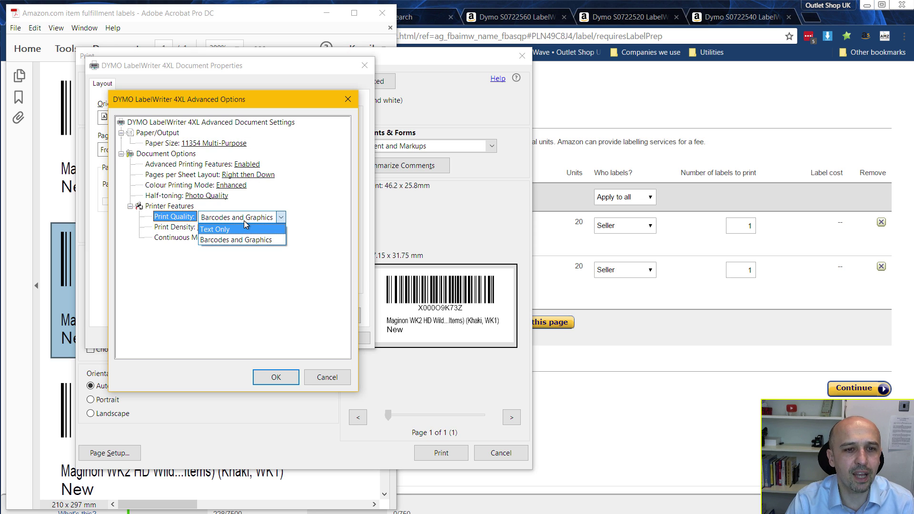
click(250, 217)
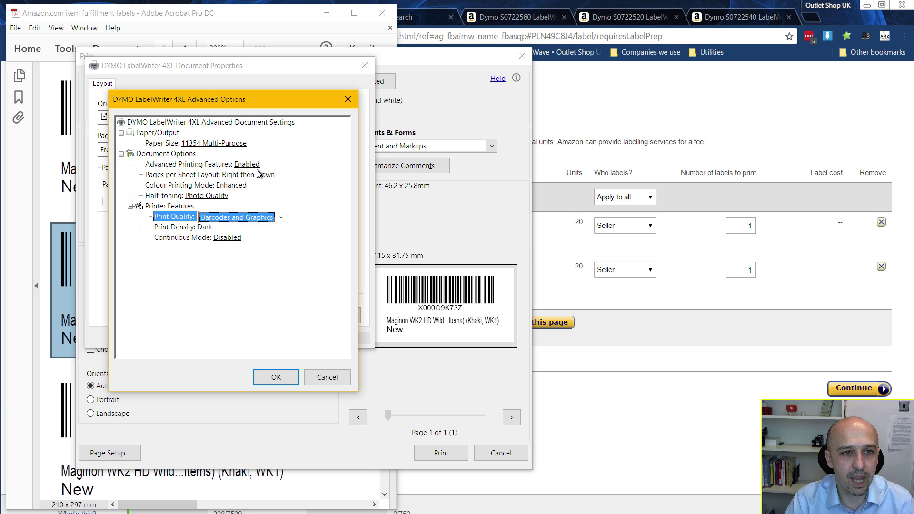
- Check the half-toning option, keeping Photo Quality, and close the printer's advanced options and document properties
click(225, 196)
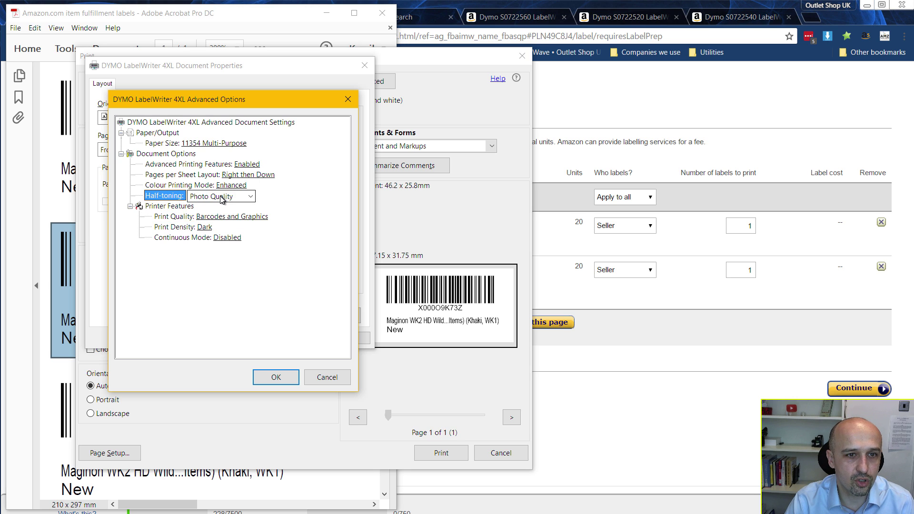
click(229, 197)
click(296, 199)
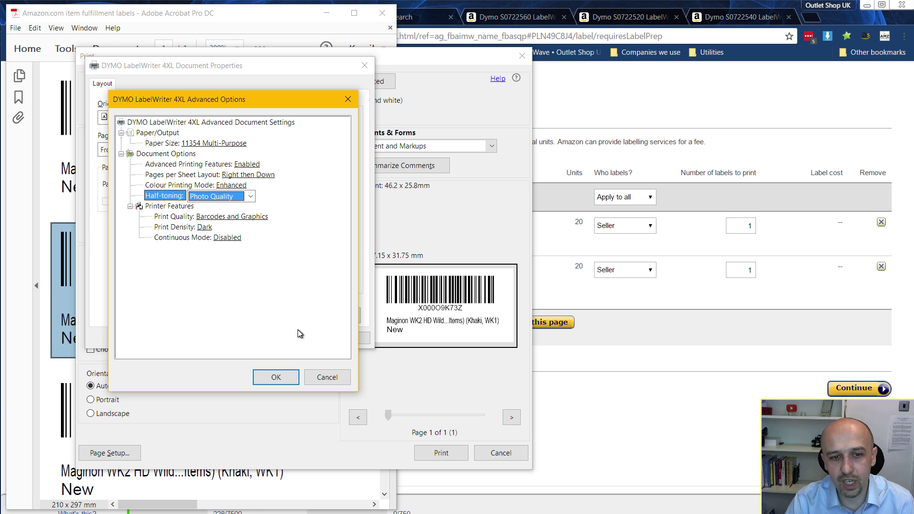
click(333, 376)
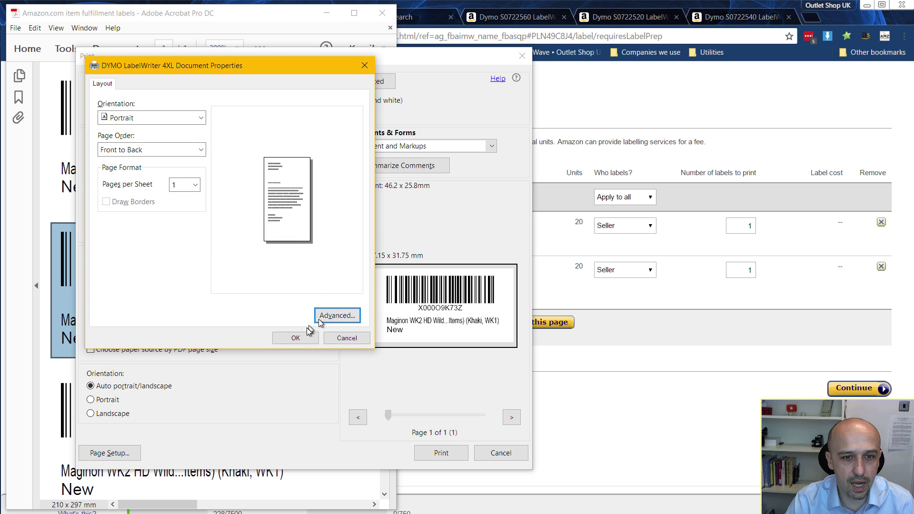
click(307, 342)
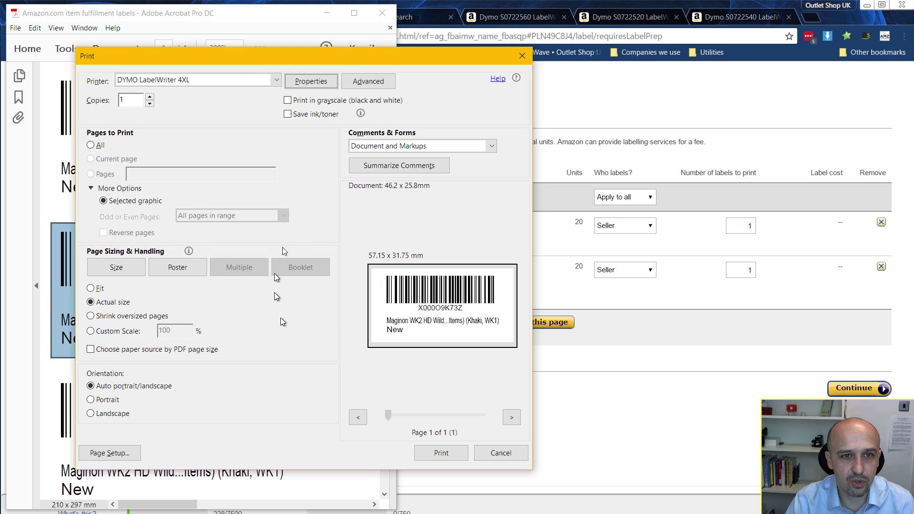
- View the available print resolutions in the advanced print setup, keeping 600 dpi, and return to the print settings
click(375, 84)
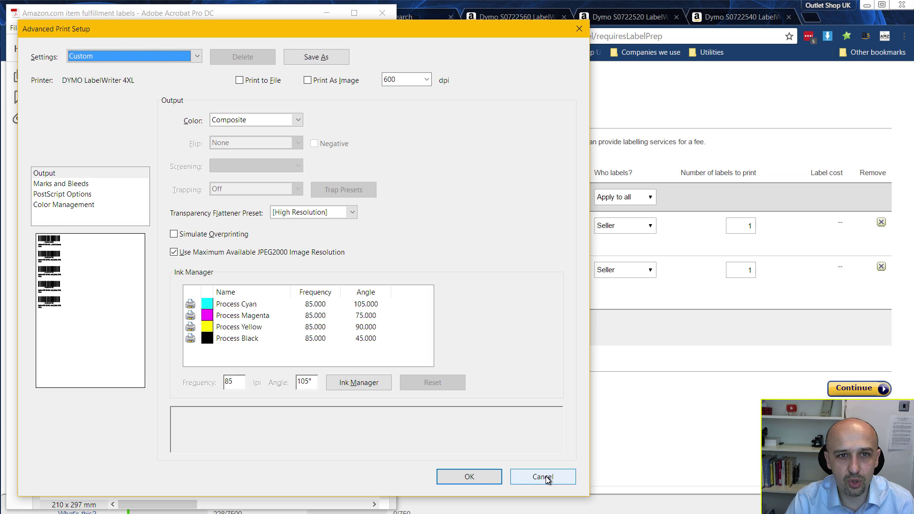
click(425, 80)
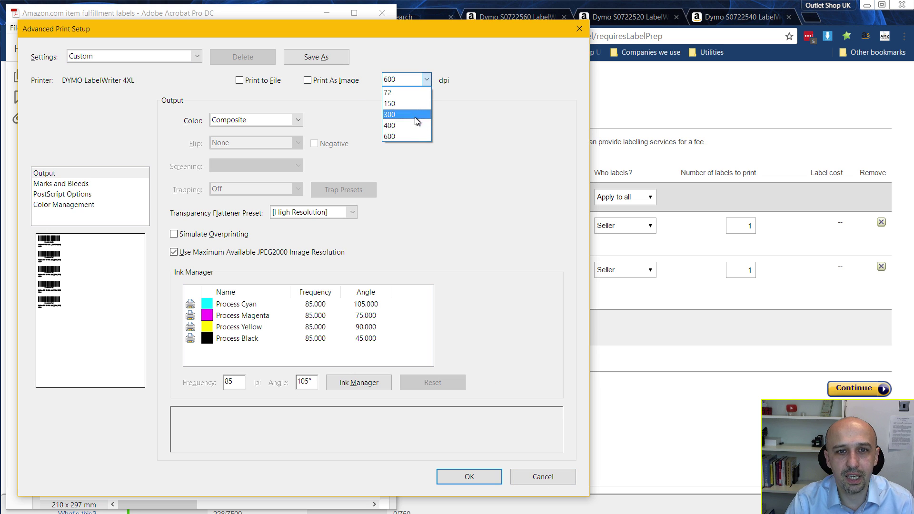
click(439, 184)
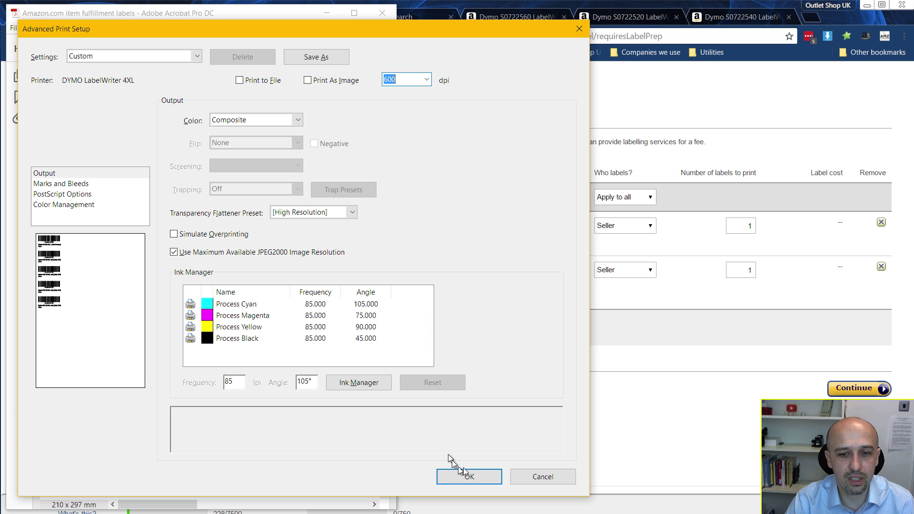
click(538, 477)
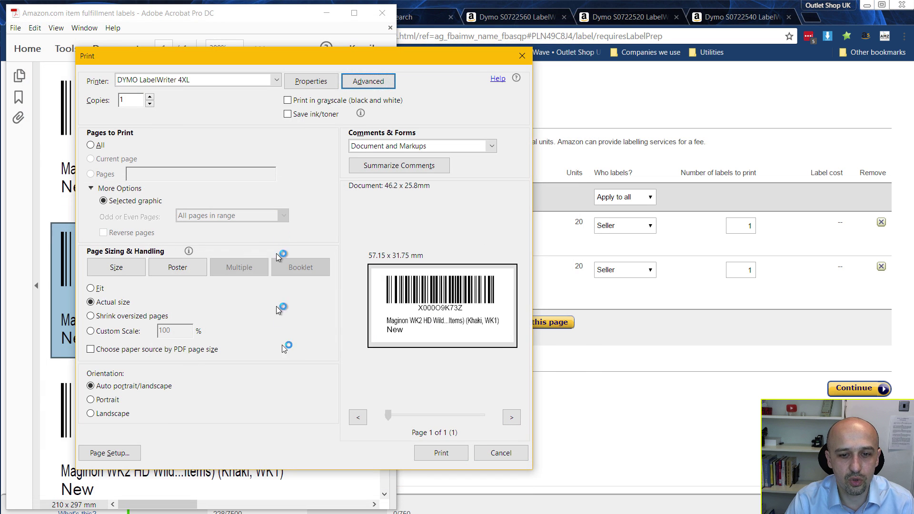
- Clear the number of copies and close the print settings without printing
click(443, 451)
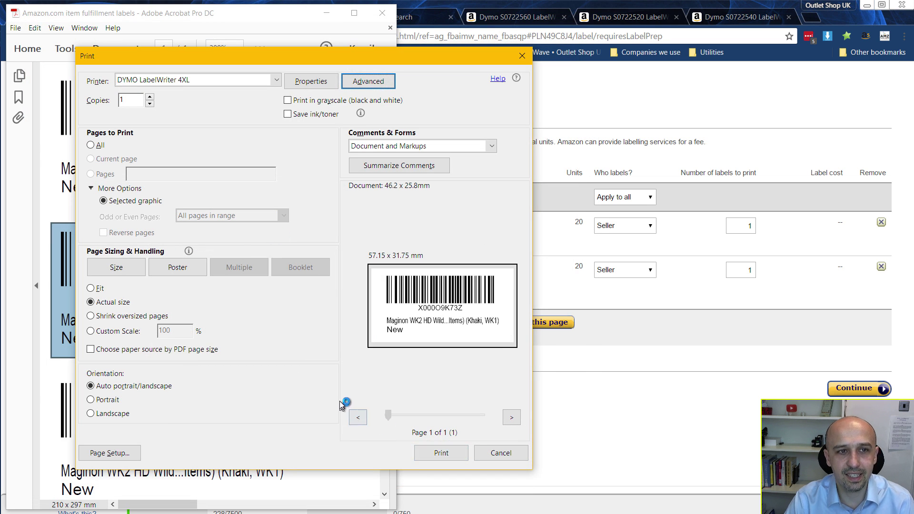
double_click(122, 102)
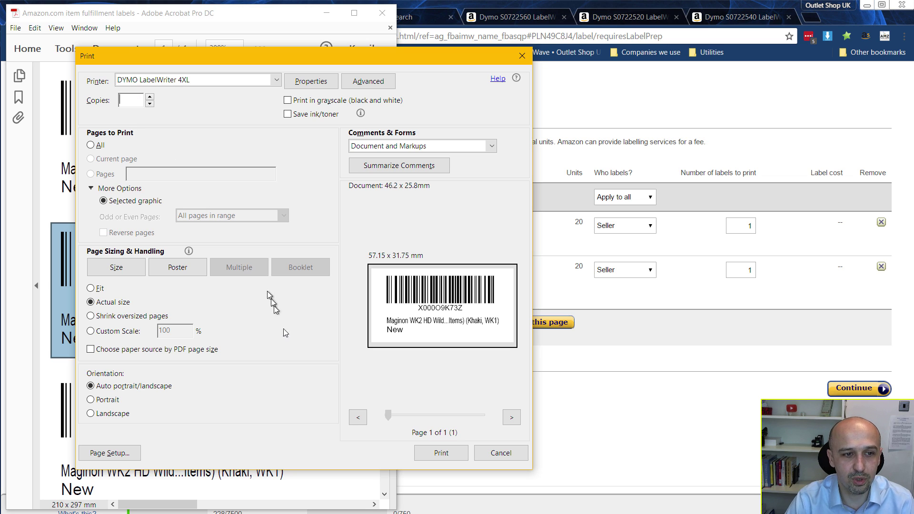
click(499, 453)
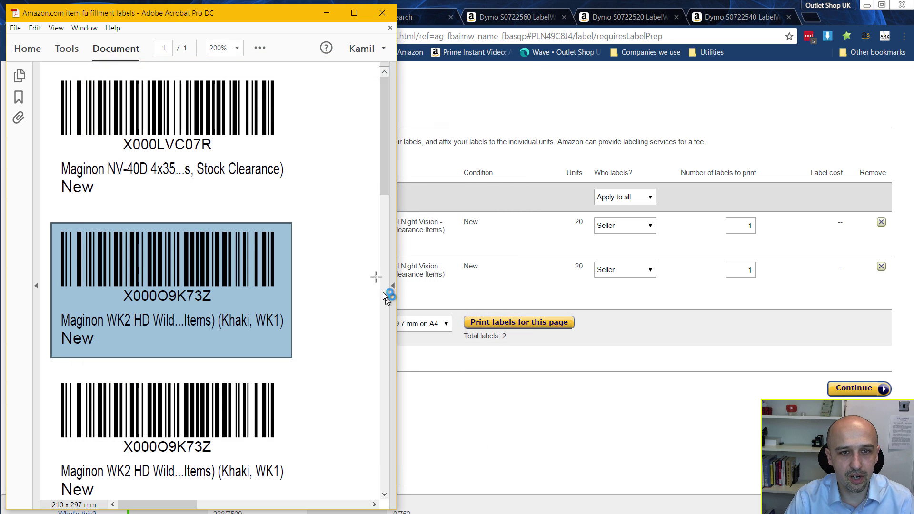
- Switch to Amazon Seller Central in the browser and open the Manage FBA Inventory page
click(402, 112)
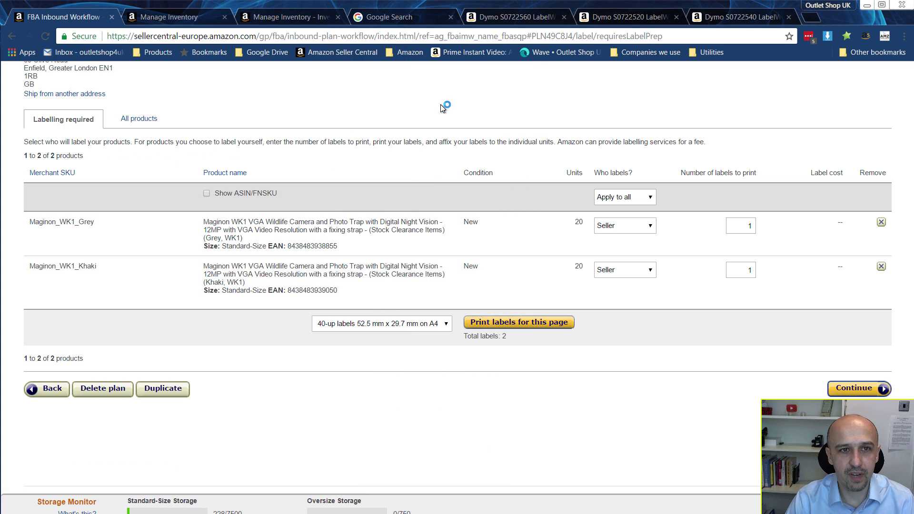
click(168, 13)
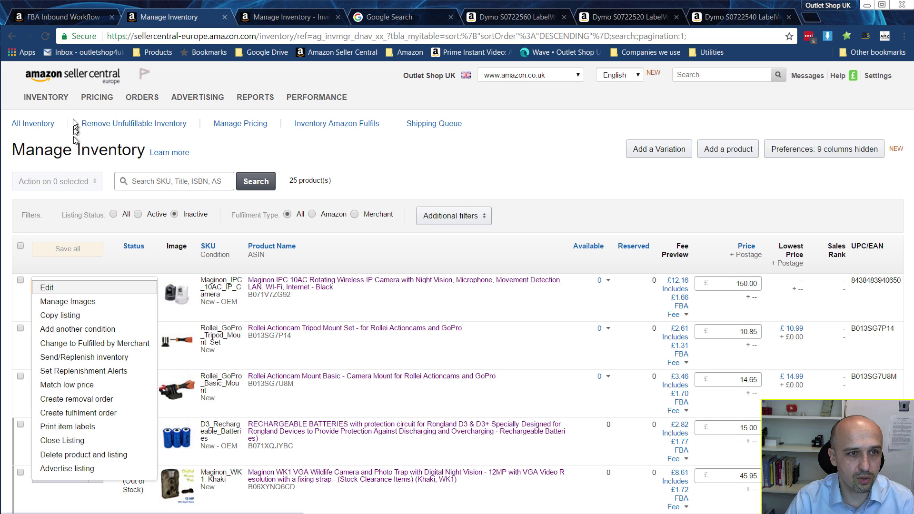
mouse_move(61, 102)
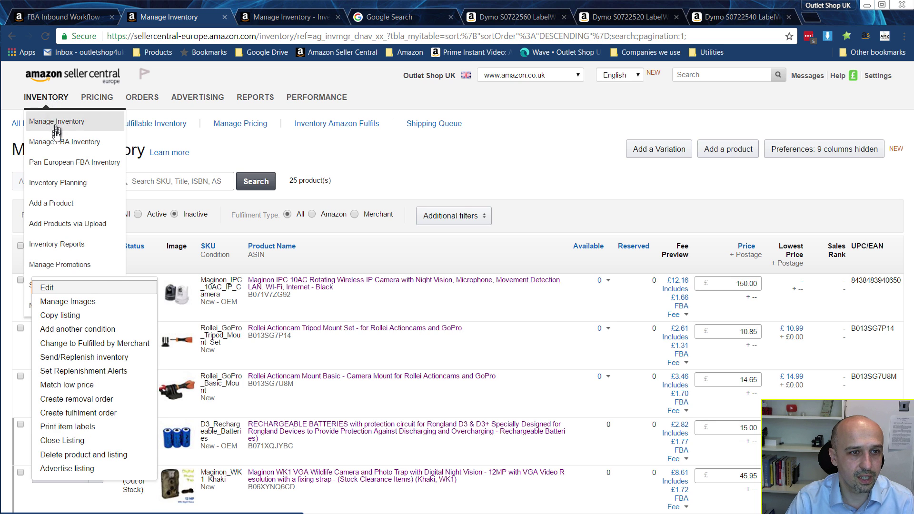
click(58, 143)
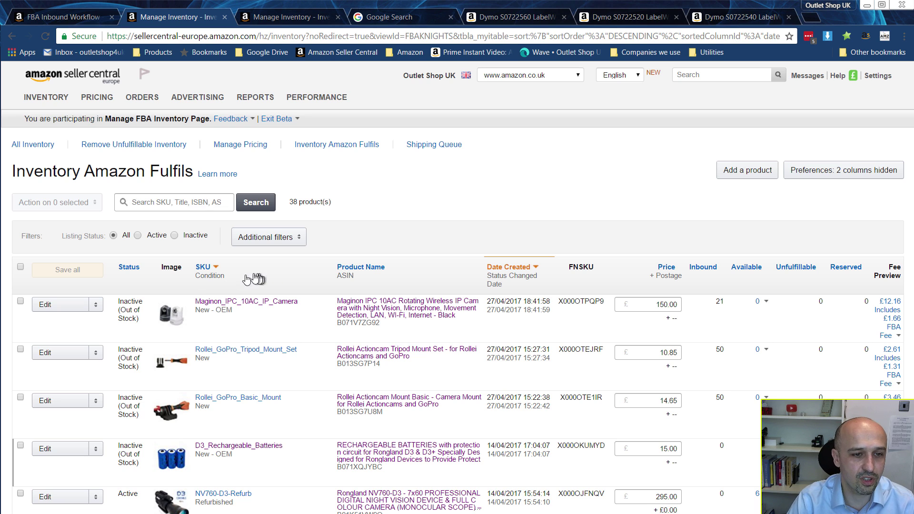
- Open item label printing for the Maginon_IPC_10AC_IP_Camera listing and view the available paper/sticker types
click(96, 307)
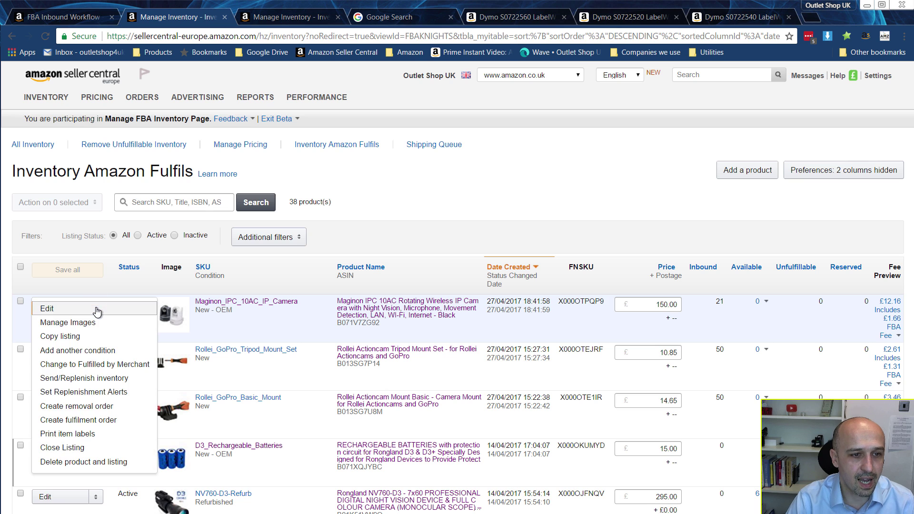
click(78, 434)
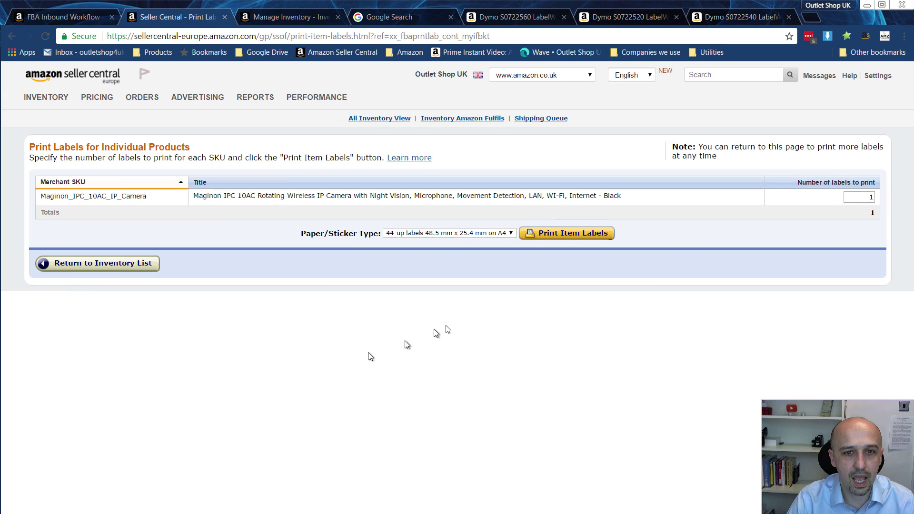
click(476, 233)
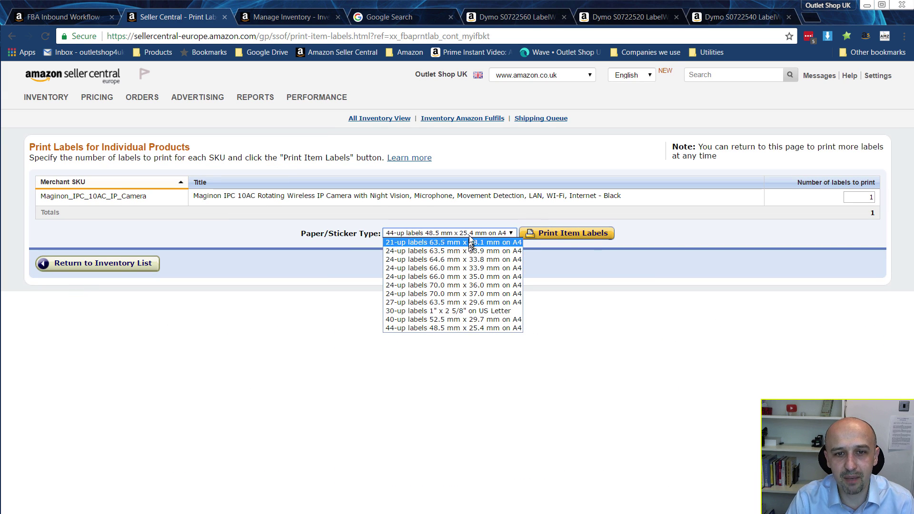
- Examine the label paper sizes offered in the FBA shipping plan and return to the individual product labels page
click(67, 16)
click(412, 323)
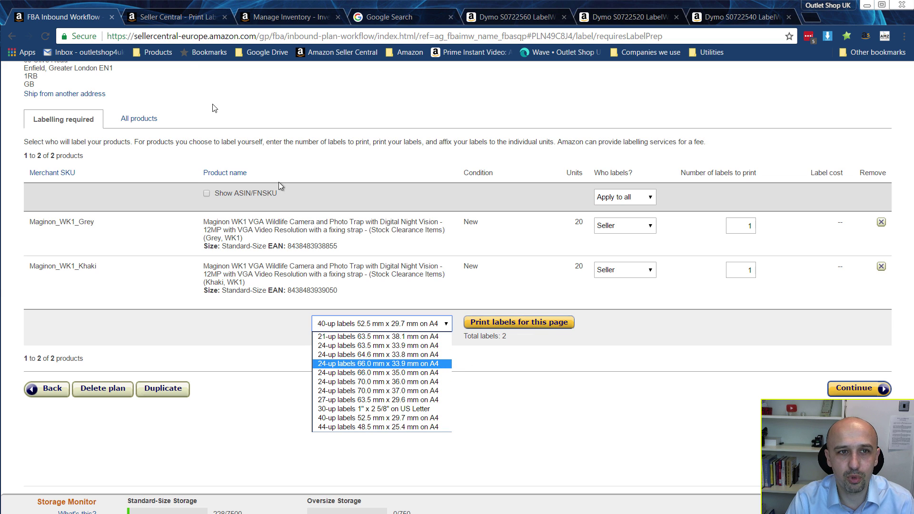
click(186, 17)
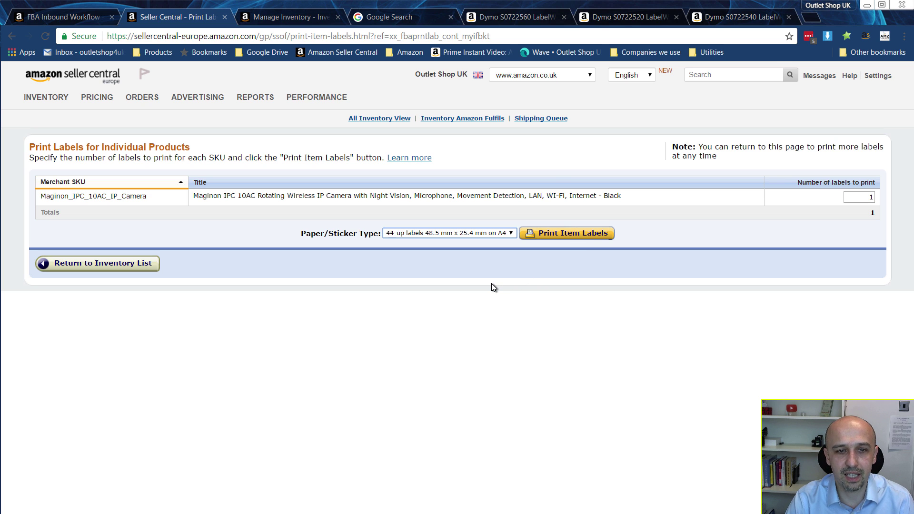
- Switch to the IP camera's item label PDF in Adobe Acrobat and enlarge the page view to 200%
key(alt+Tab)
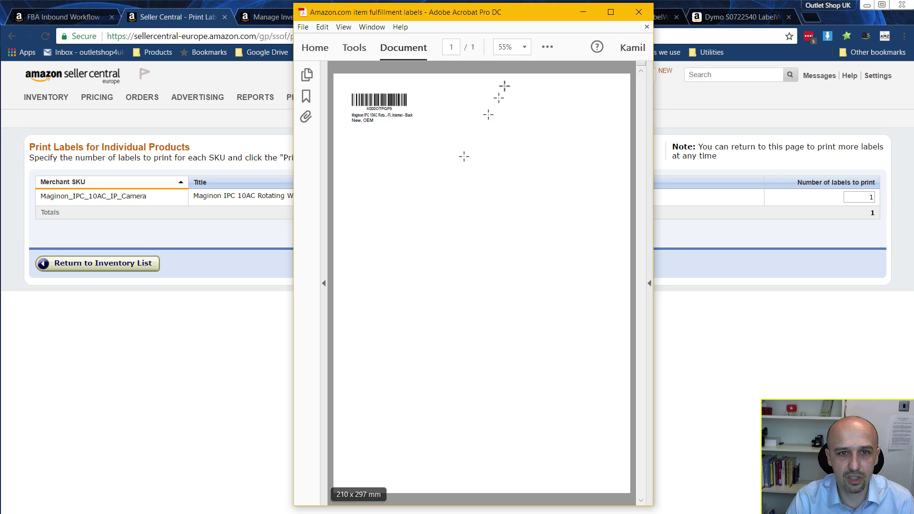
click(523, 47)
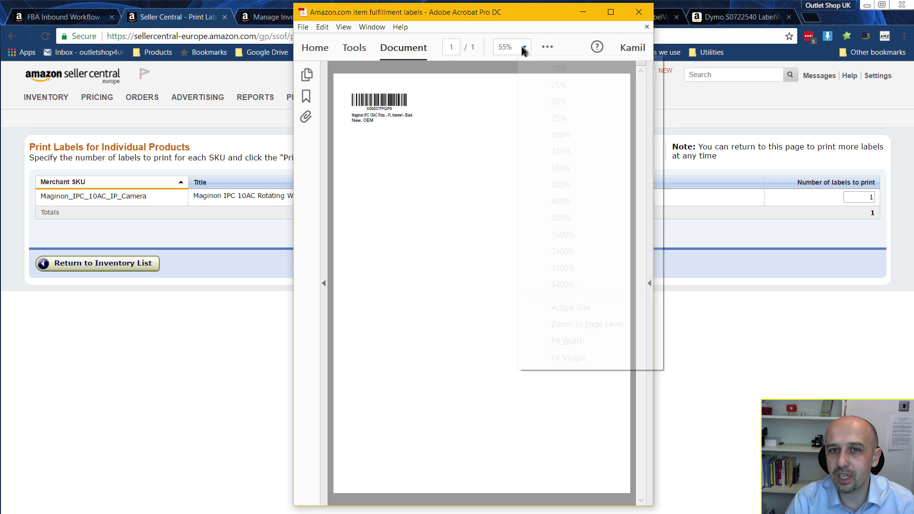
click(585, 191)
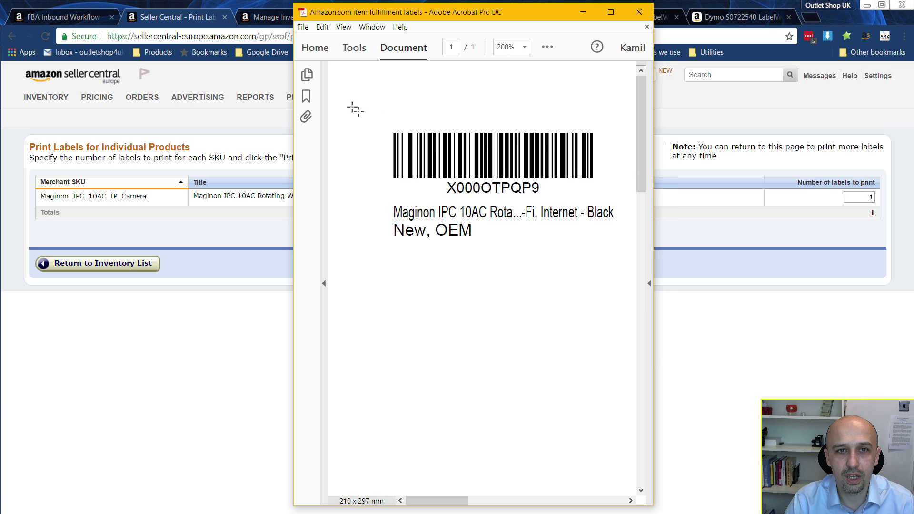
- Take a snapshot around the IP camera's barcode label with its title and condition, preview it in the print settings, and cancel printing
click(322, 27)
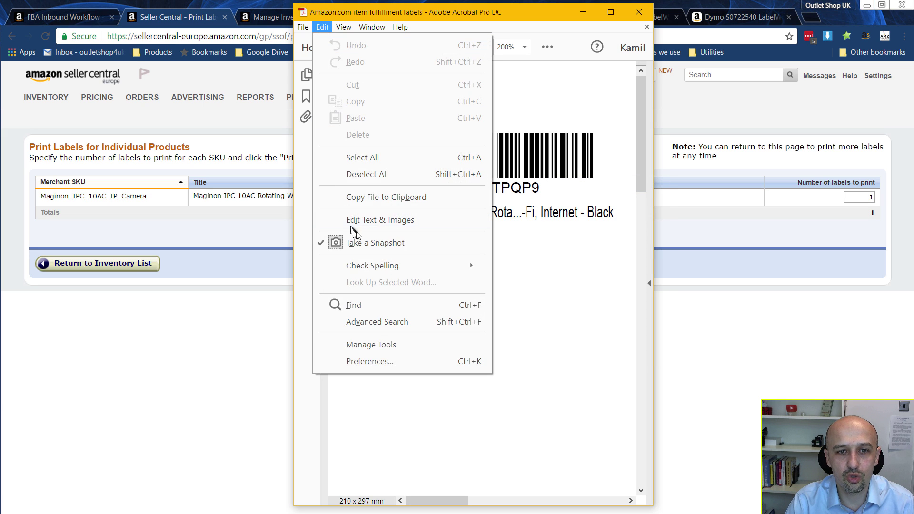
click(354, 237)
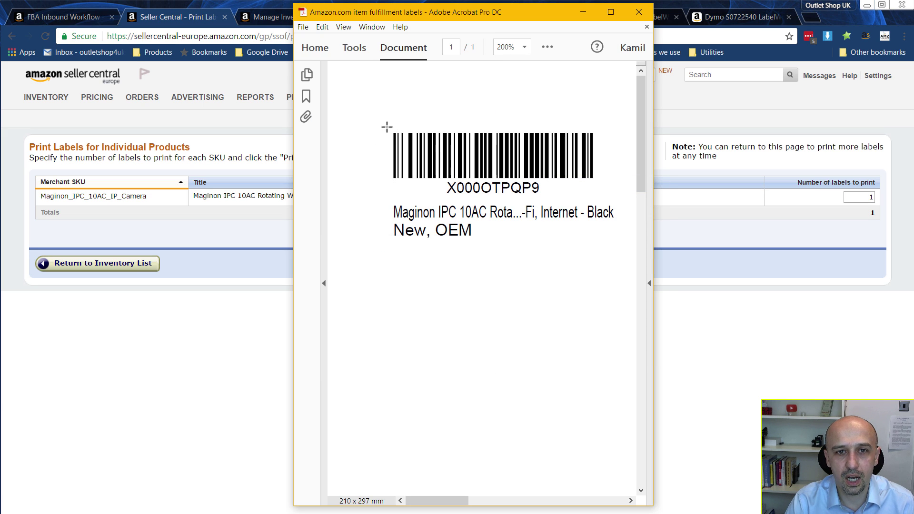
drag(387, 127, 621, 245)
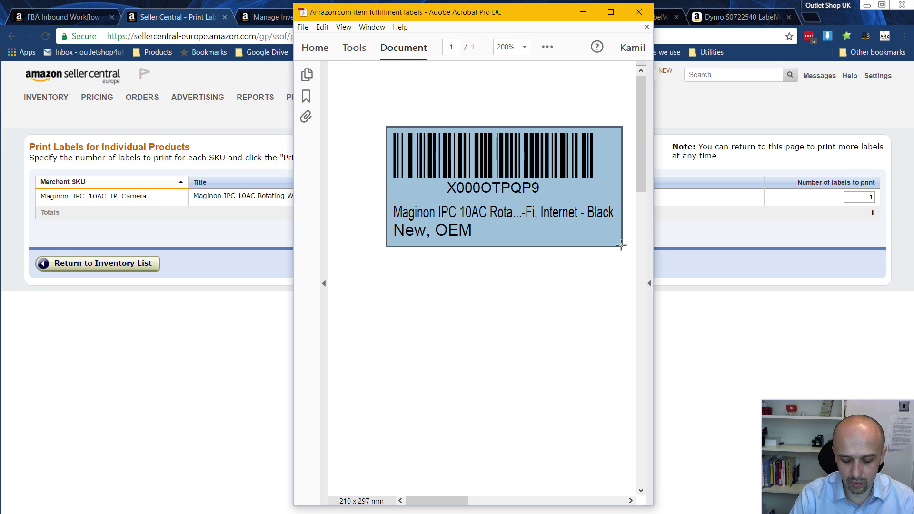
key(ctrl+p)
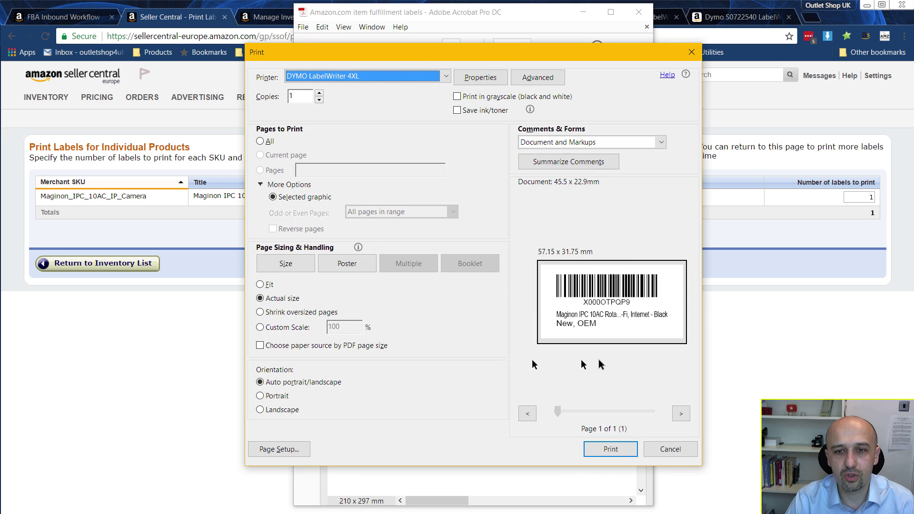
click(672, 450)
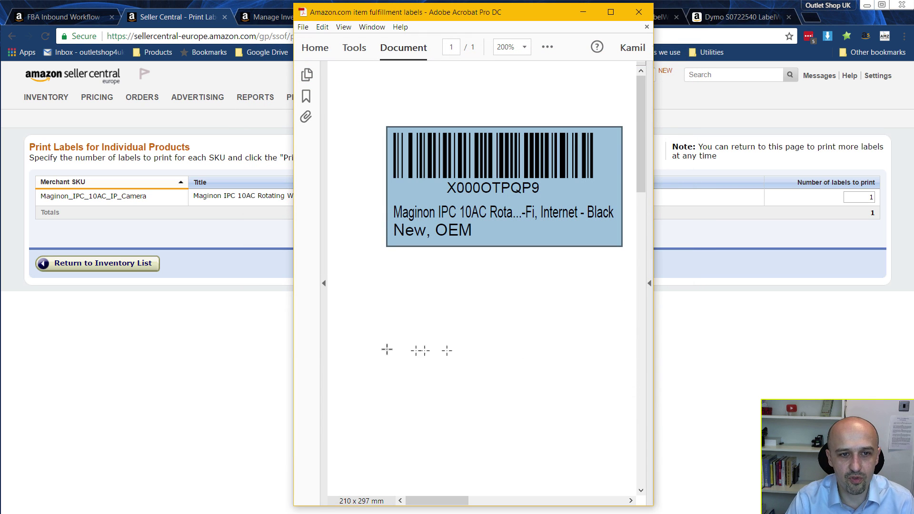
- Switch back to Seller Central in the browser and show the Label Products page of the WK1 batch 1 shipping plan
click(247, 343)
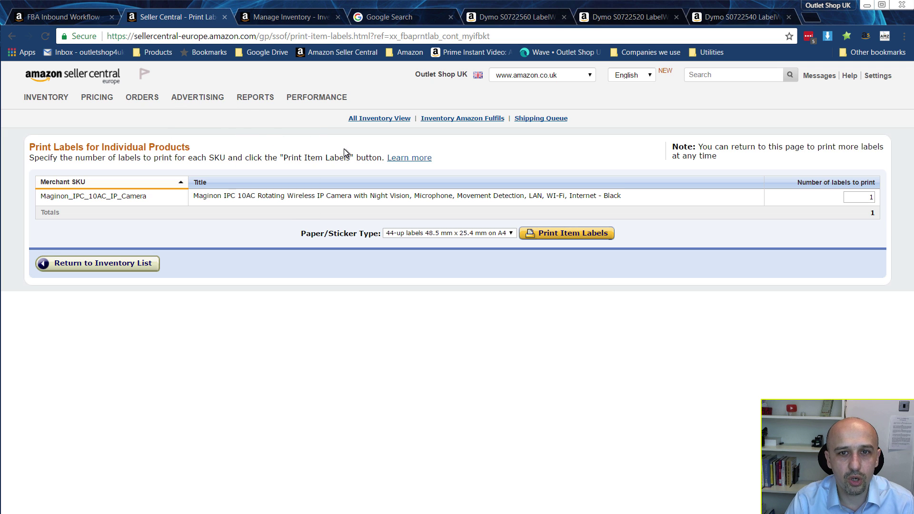
click(90, 21)
scroll(167, 105, up, 3)
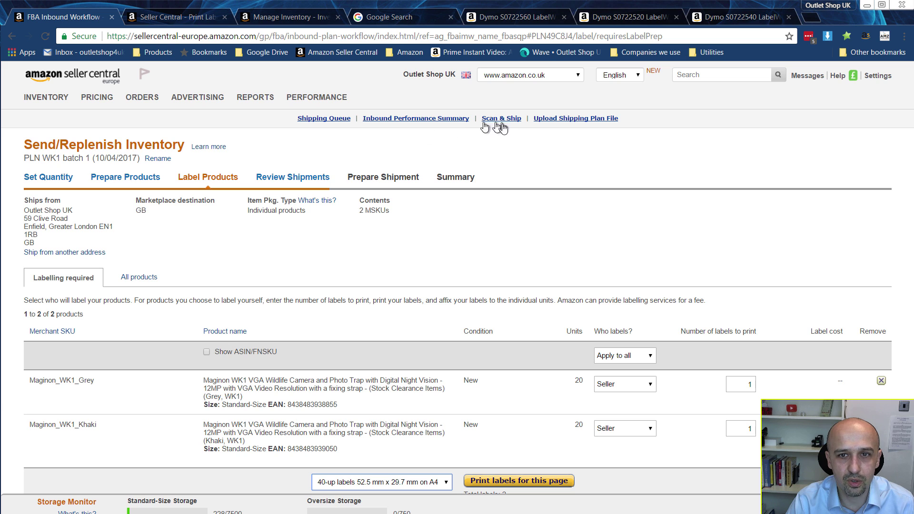